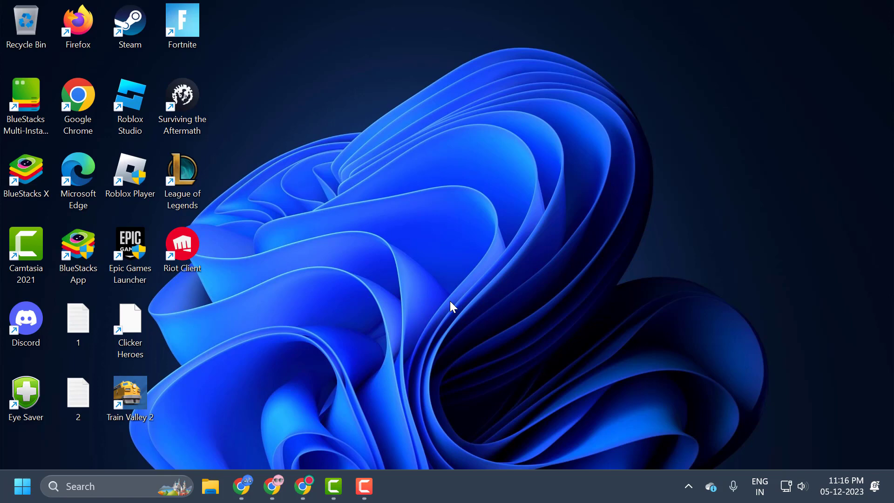
From the League of Legends shortcut's file location, open Riot Games › League of Legends › Game.
right_click(188, 191)
click(233, 235)
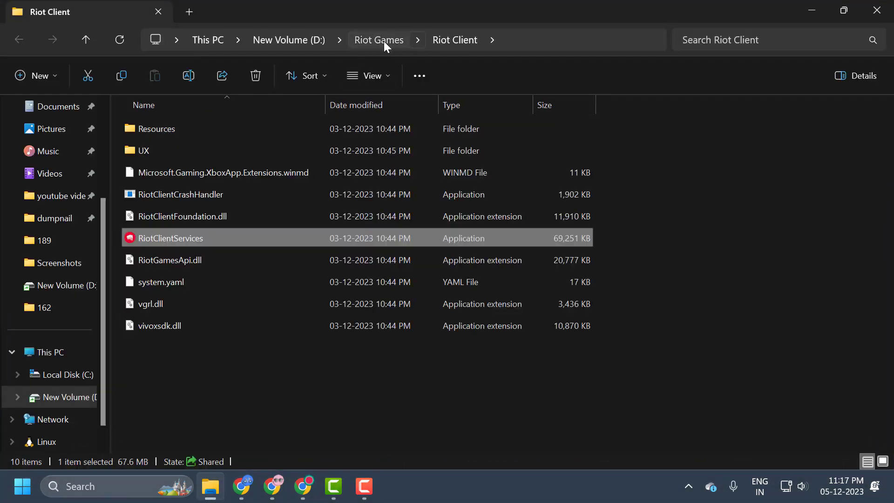
click(383, 41)
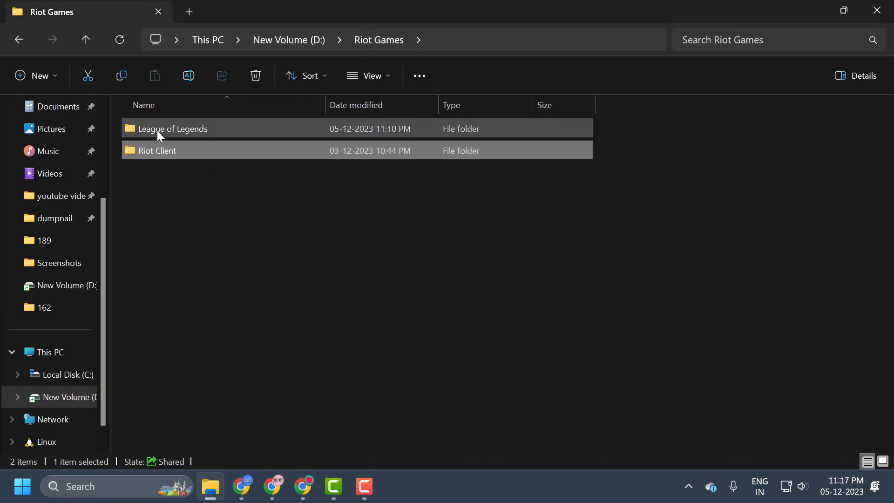
mouse_move(175, 131)
double_click(207, 131)
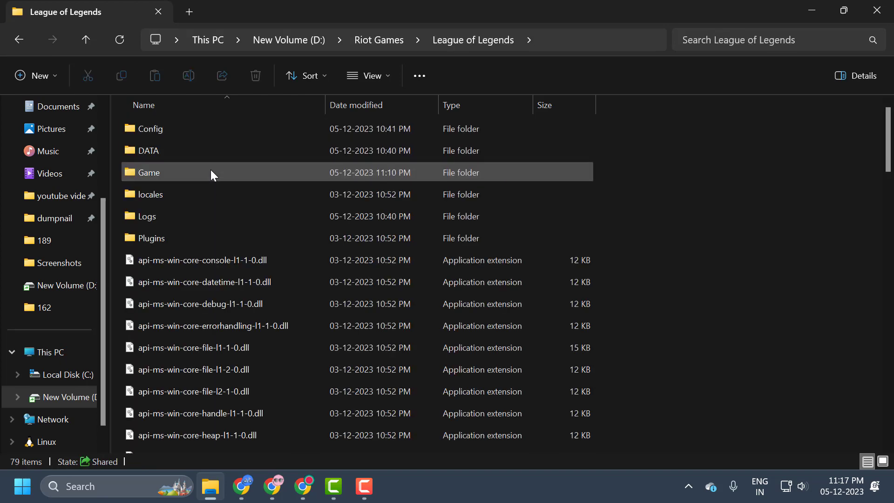
double_click(210, 170)
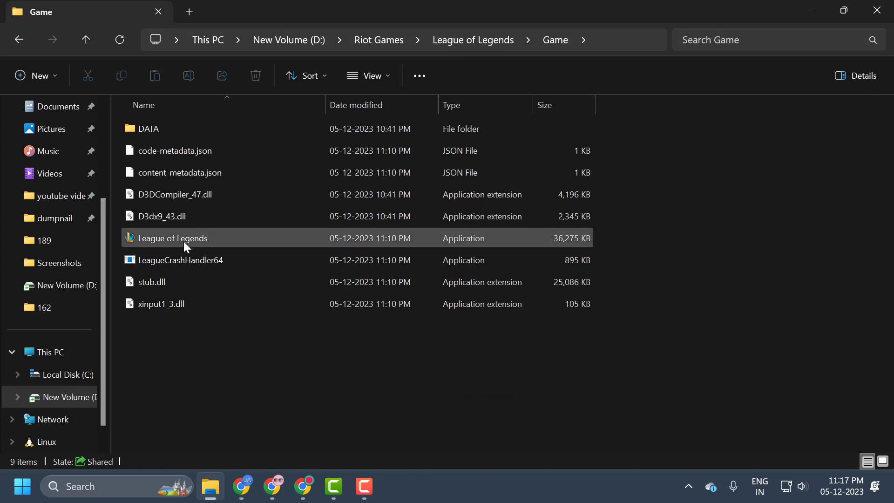
Give League of Legends Windows 8 compatibility mode with full-screen optimisations disabled, then close Explorer.
mouse_move(221, 243)
right_click(184, 237)
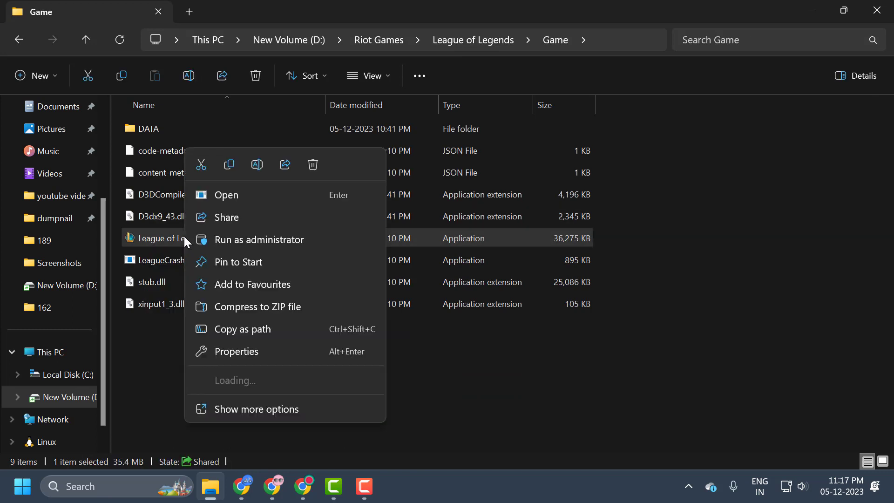
click(213, 352)
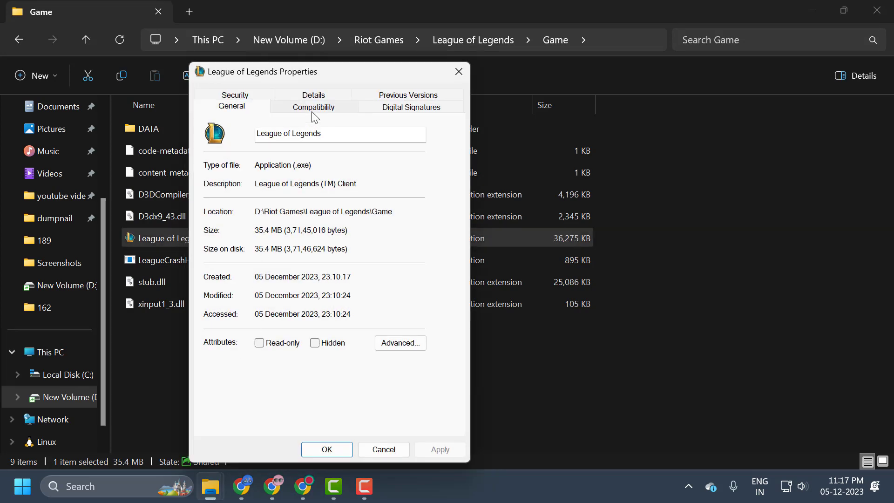
click(312, 111)
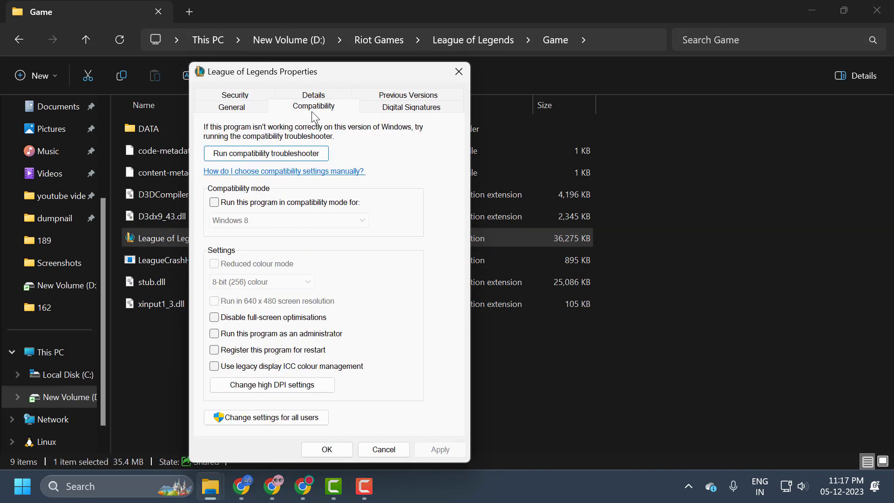
click(214, 203)
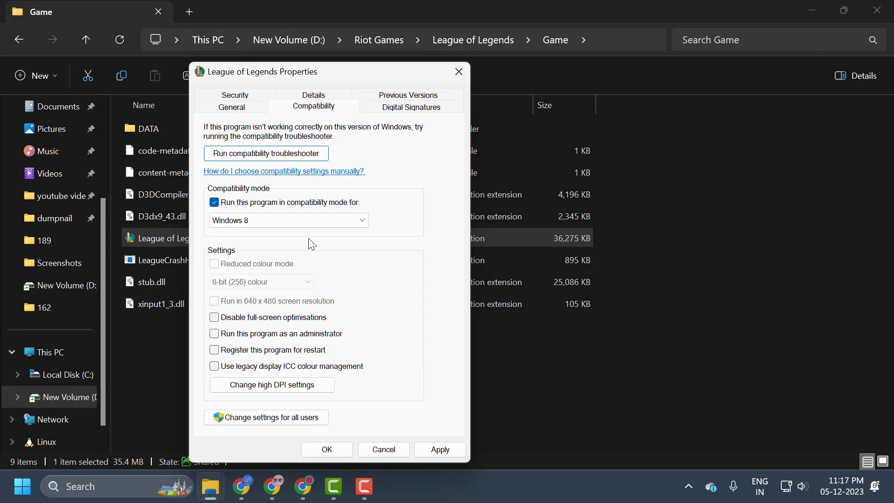
click(215, 317)
click(438, 448)
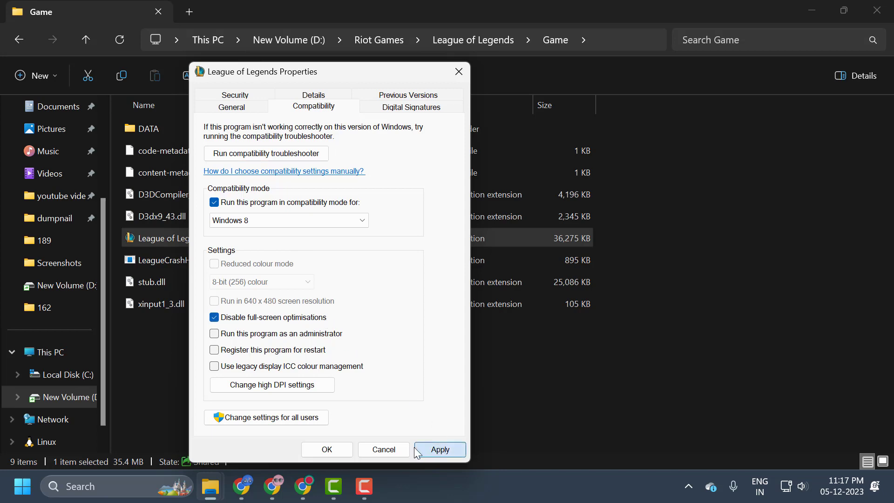
click(332, 450)
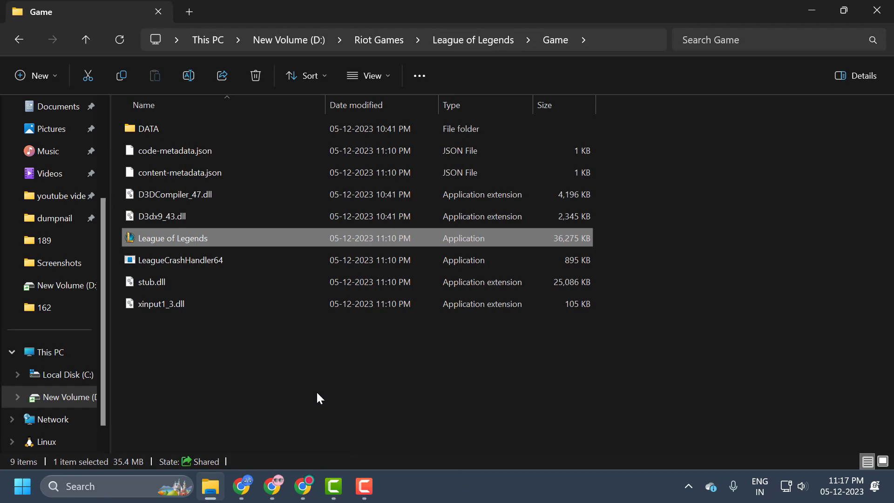
click(877, 10)
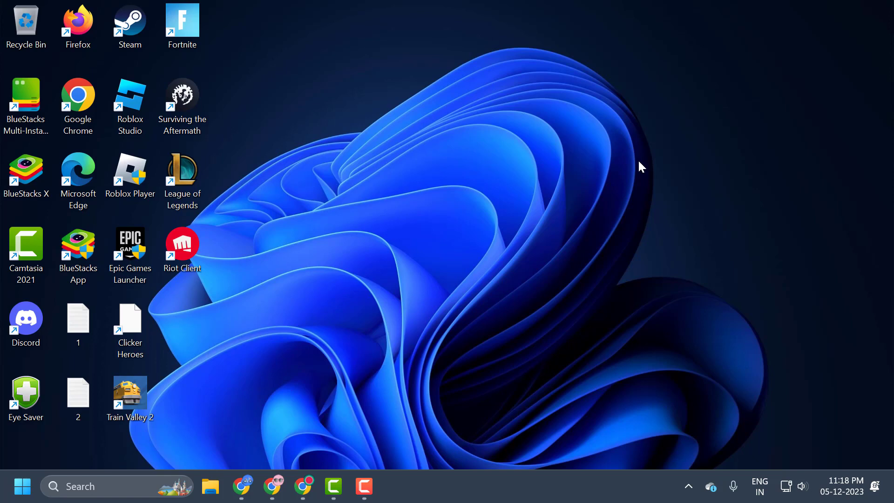
Download the Windows Hextech Repair Tool from the support article and run Hextech Repair Tool.msi.
click(303, 486)
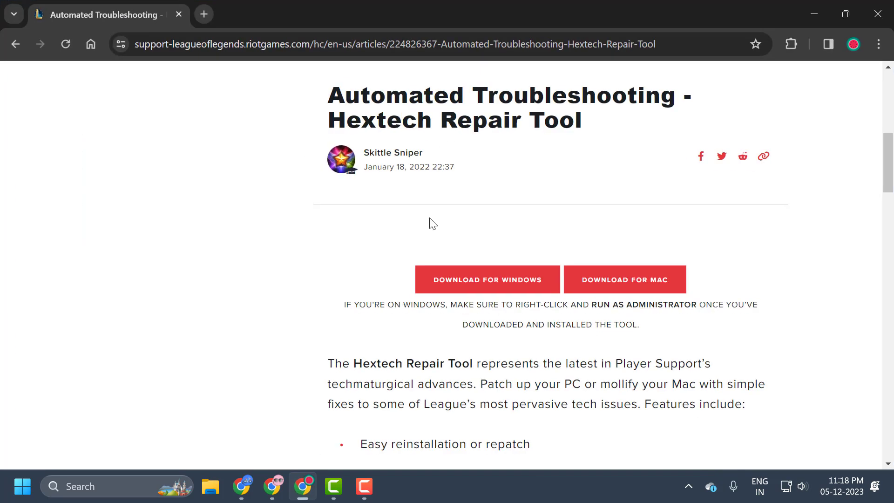
scroll(315, 215, up, 4)
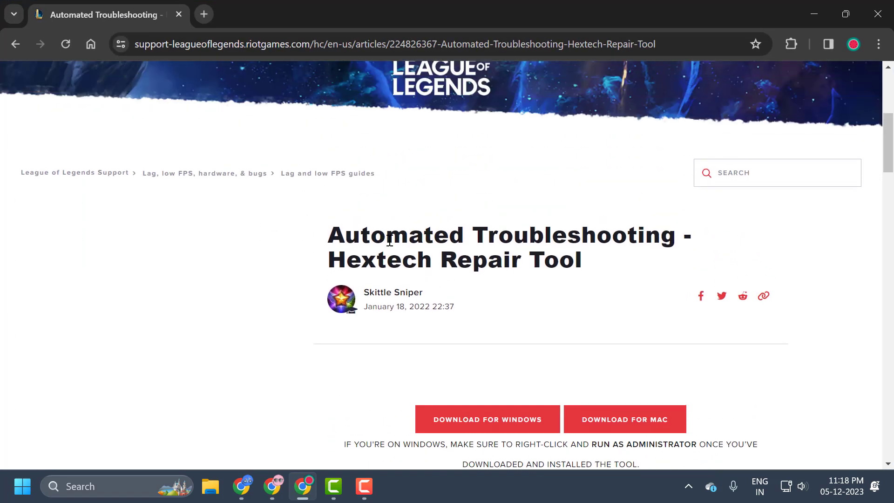
scroll(484, 252, down, 6)
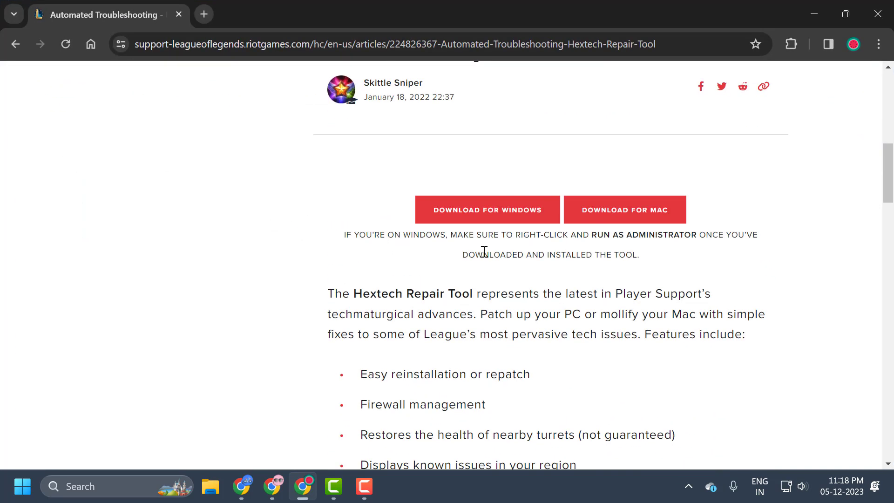
click(490, 220)
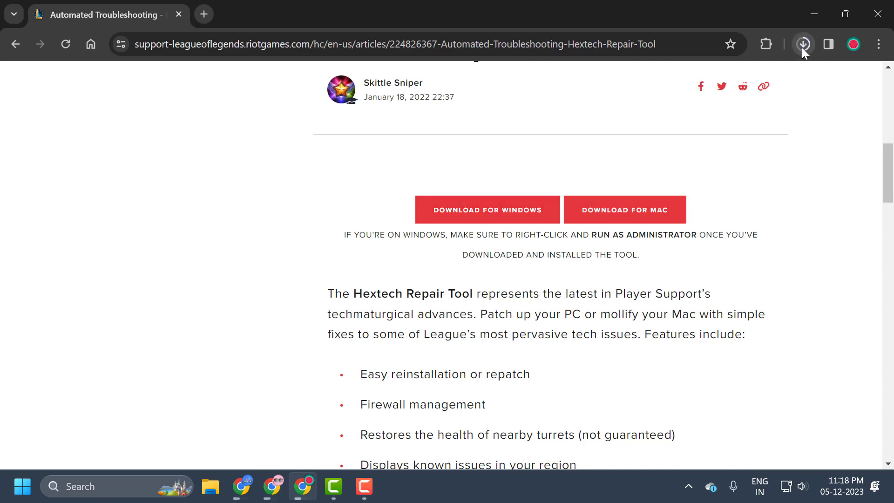
click(802, 47)
mouse_move(700, 117)
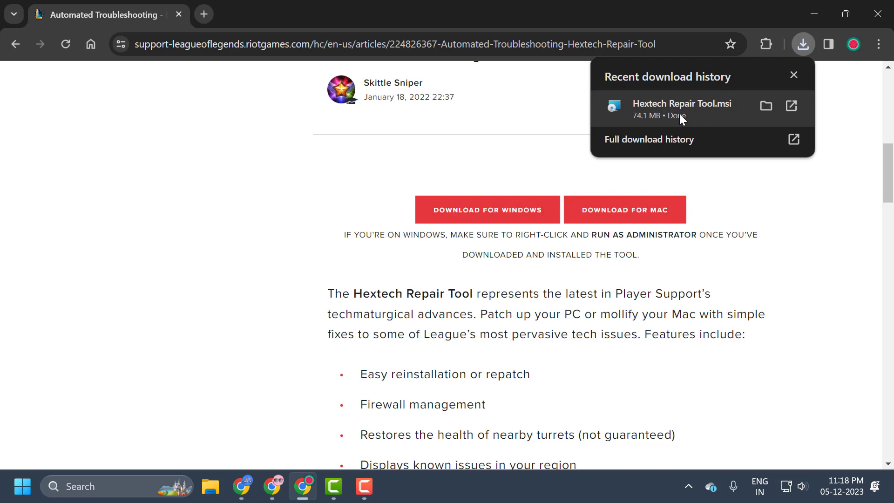
click(680, 113)
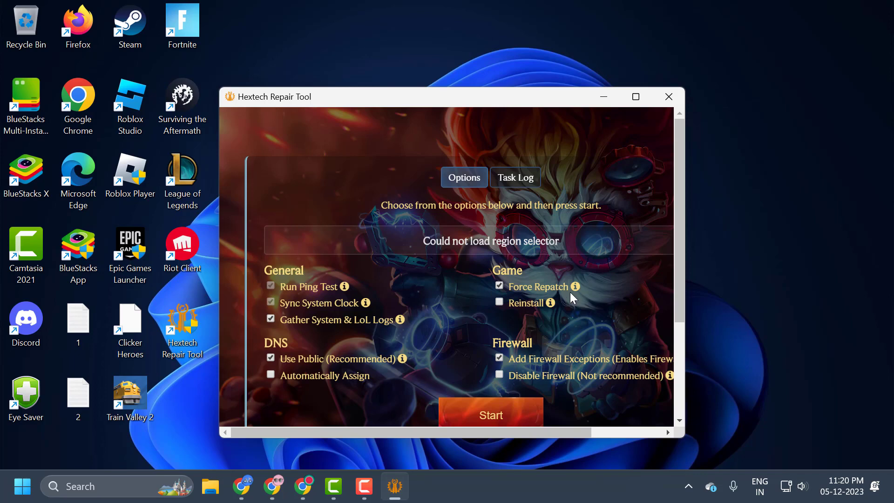
Add Reinstall to Force Repatch and start the repair, which reports Install Path Not Found.
click(499, 303)
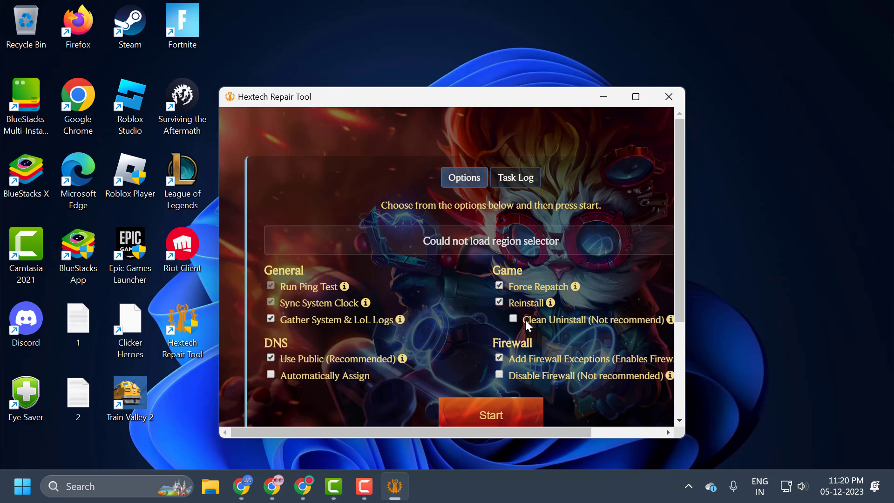
click(510, 422)
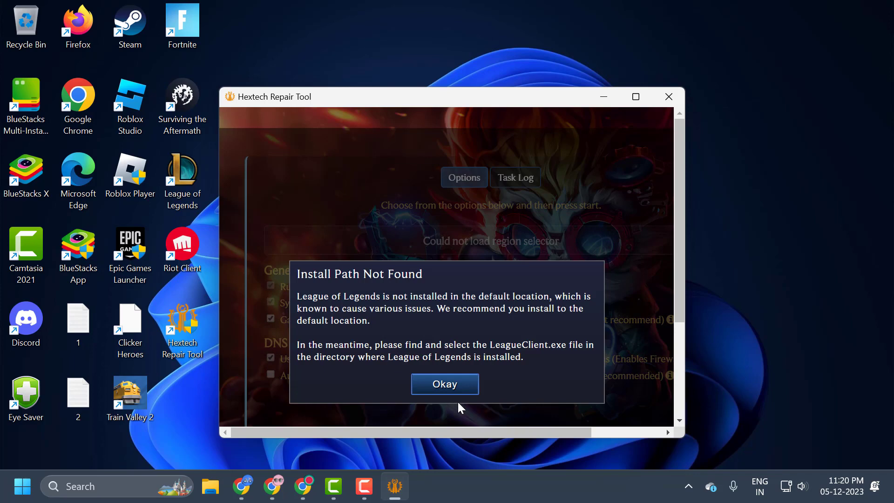
Point the repair at LeagueClient in Riot Games › League of Legends so it gathers logs.
click(429, 395)
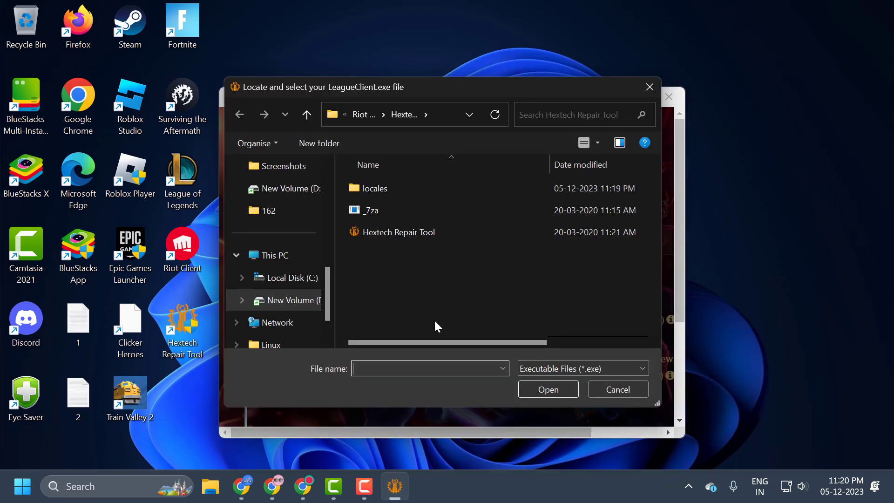
click(363, 116)
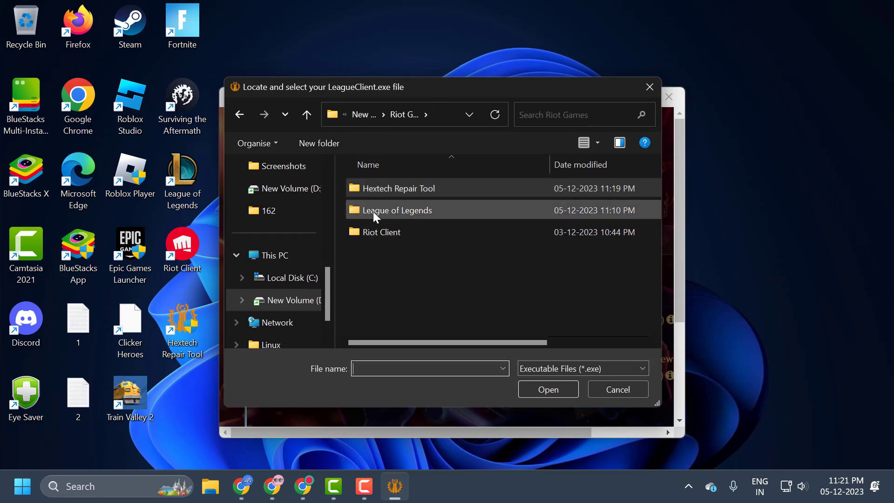
double_click(402, 216)
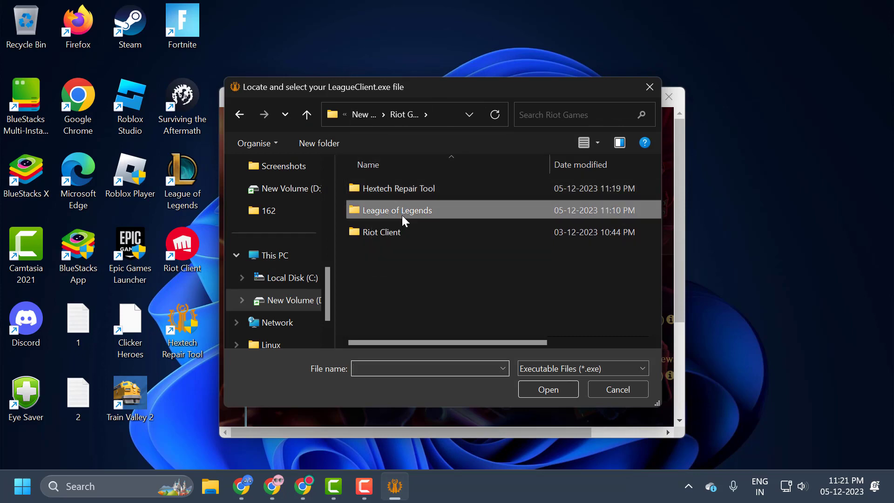
double_click(561, 94)
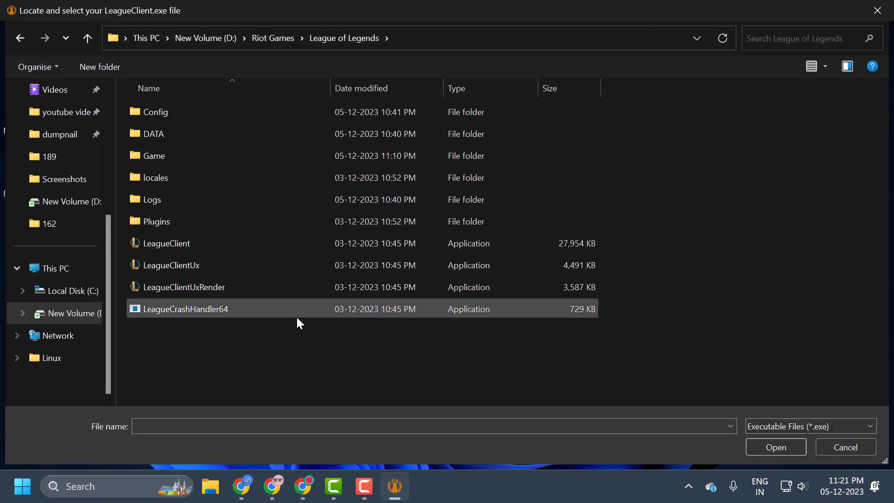
click(158, 245)
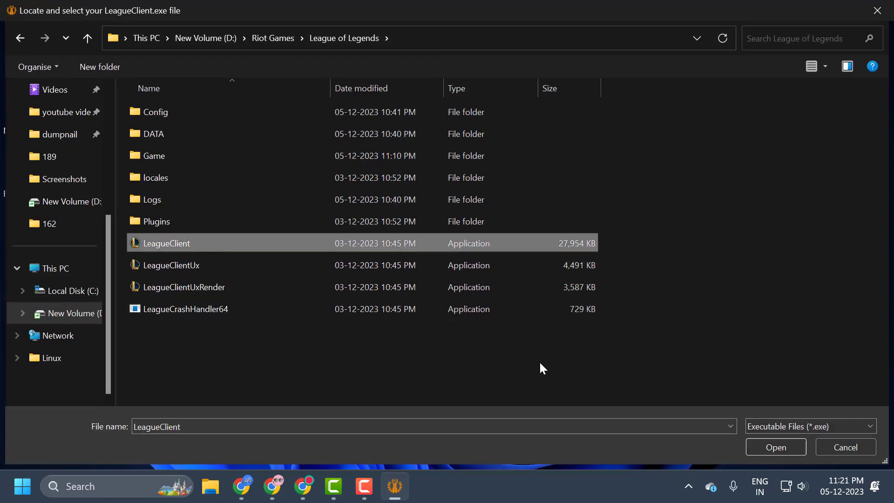
click(760, 451)
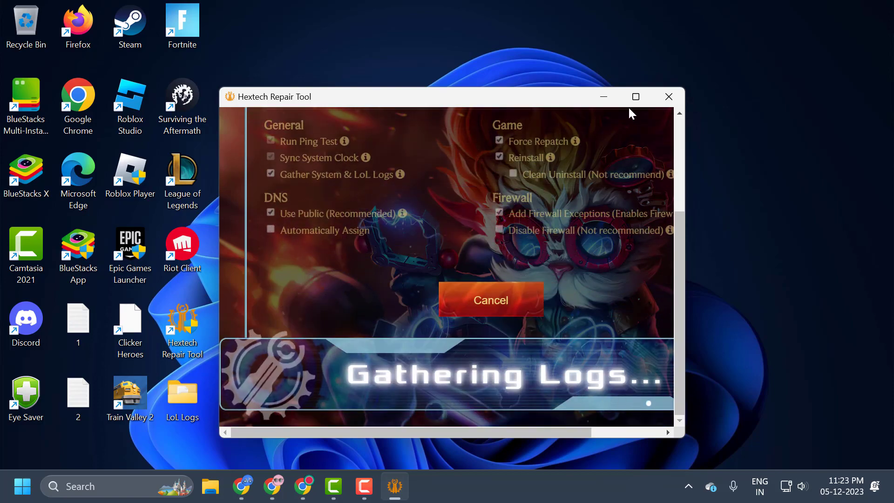
click(633, 101)
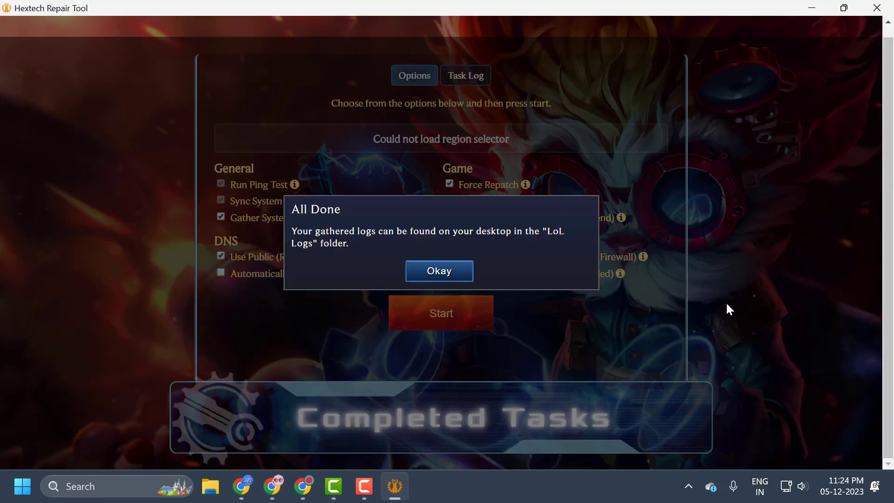
Dismiss the All Done notice about the LoL Logs and close Hextech Repair Tool.
click(453, 277)
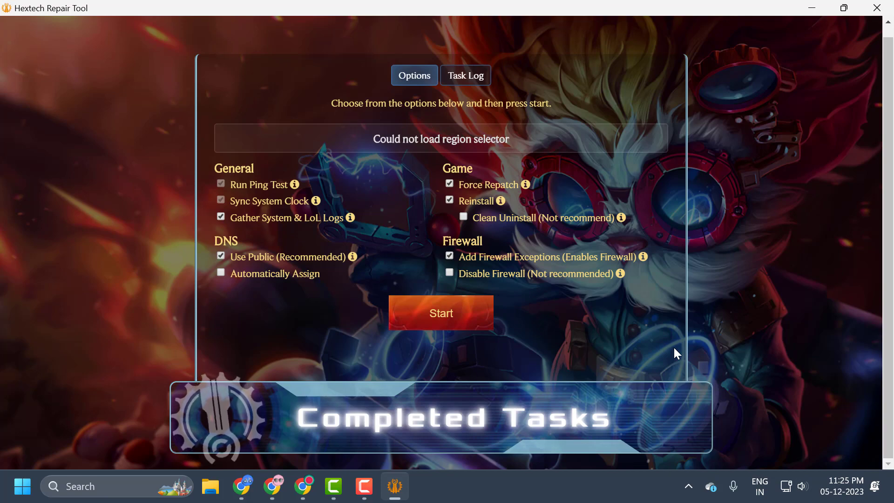
click(878, 8)
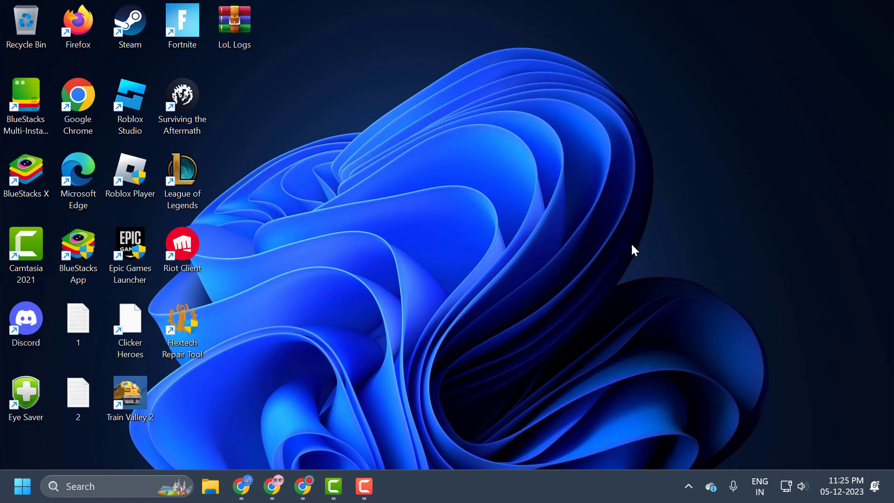
Open the Riot Games folder on D: from the League of Legends shortcut's file location.
right_click(186, 193)
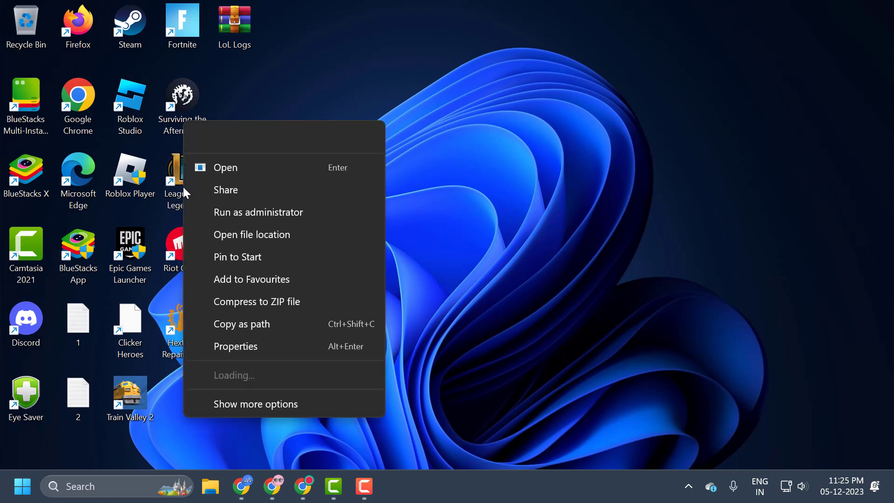
click(255, 234)
click(371, 41)
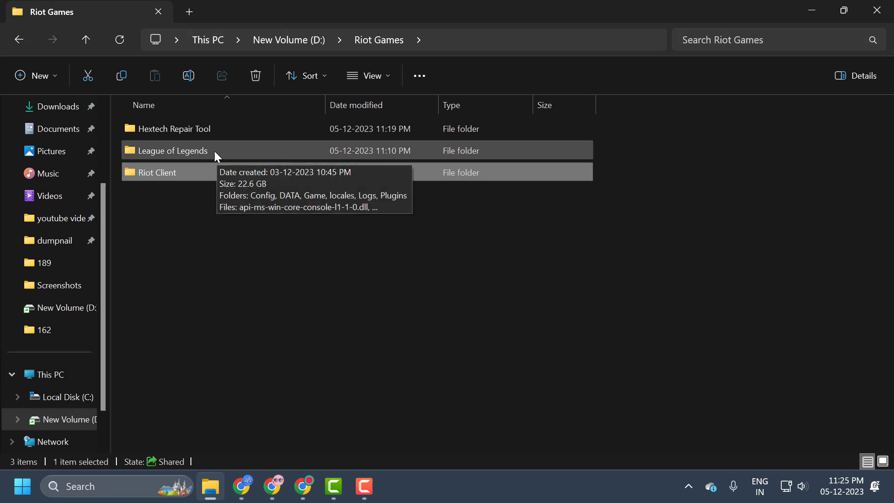
Try renaming the League of Legends folder to League of LegendsA, cancelling after the in-use error.
click(198, 150)
right_click(197, 149)
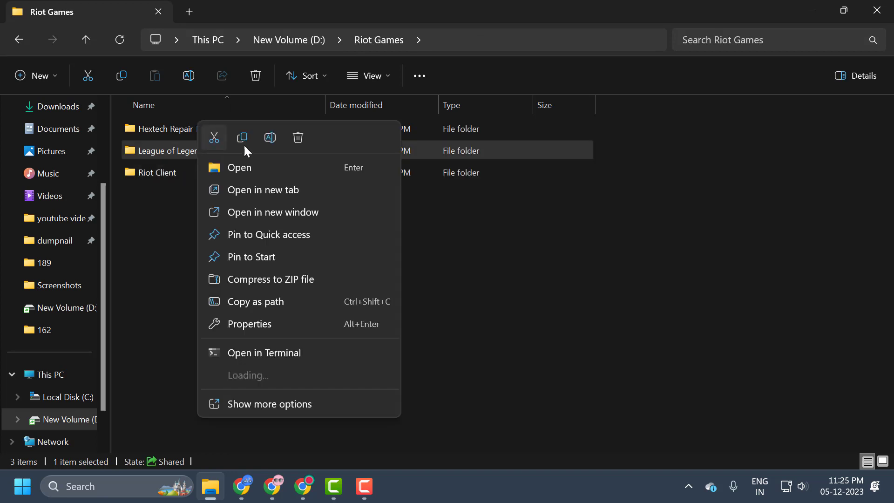
key(Escape)
key(F2)
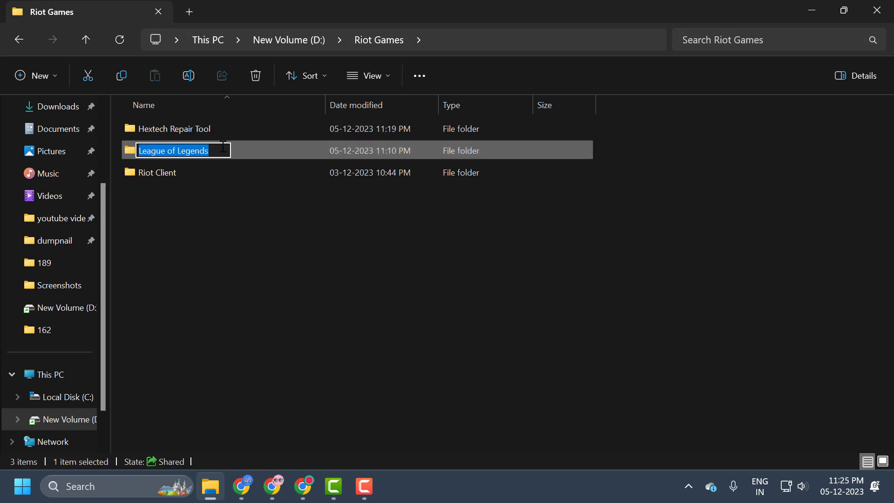
click(222, 149)
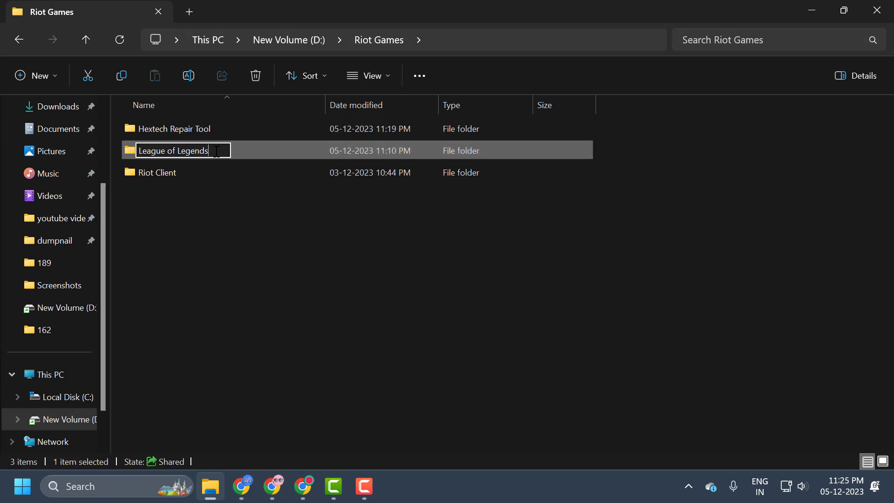
text(A)
key(BackSpace)
text(A)
click(251, 148)
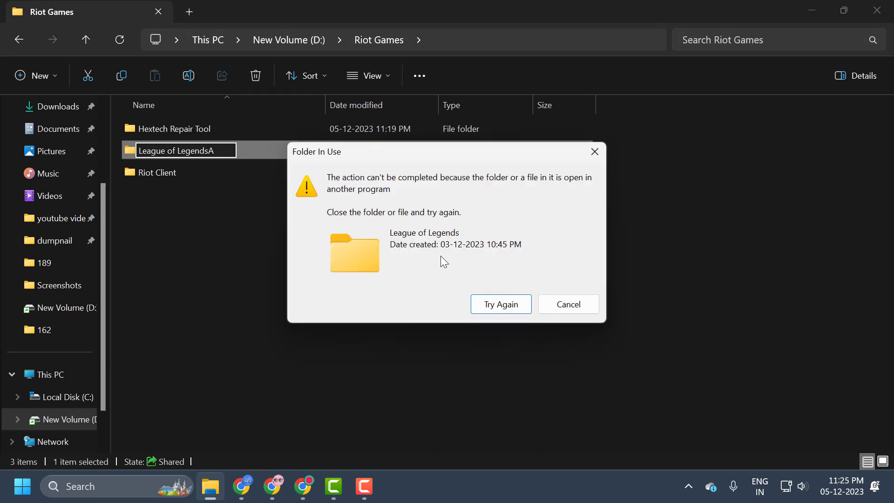
click(486, 303)
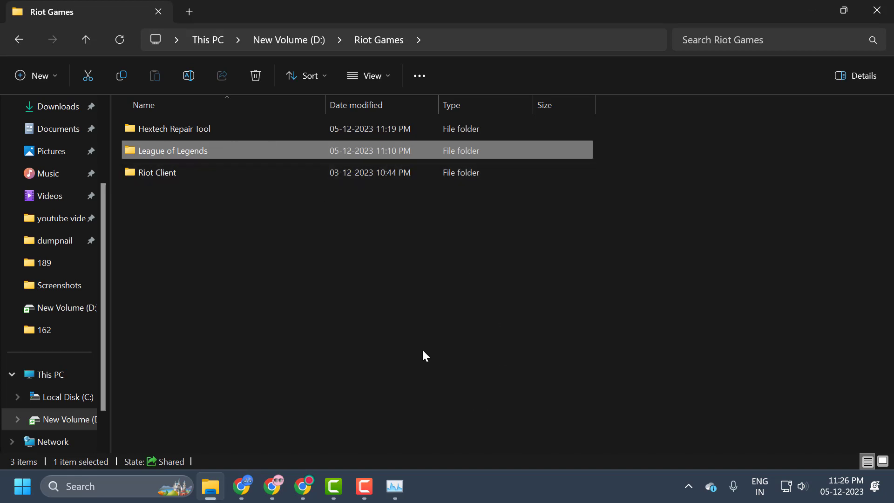
End the League of Legends process in Task Manager, then close Task Manager.
click(395, 487)
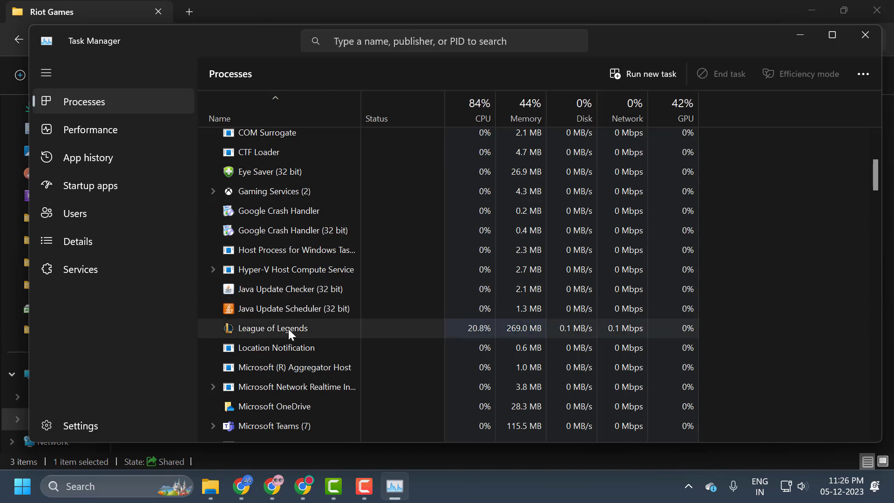
right_click(318, 328)
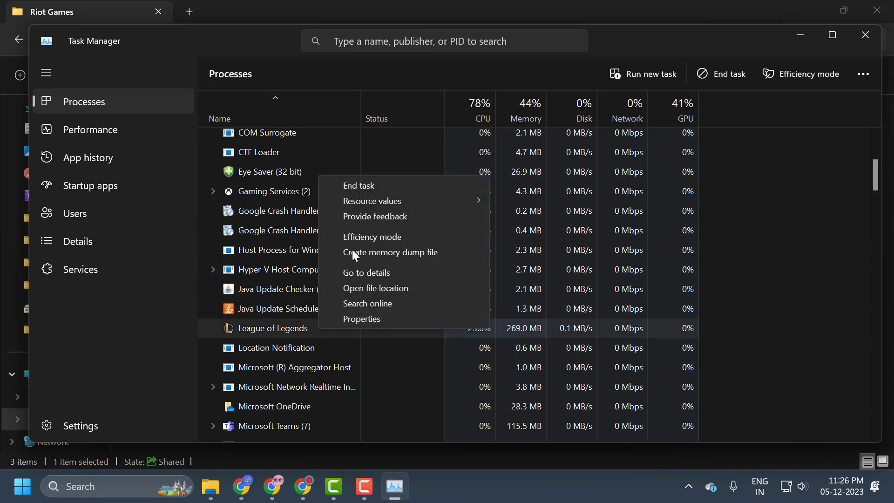
click(359, 186)
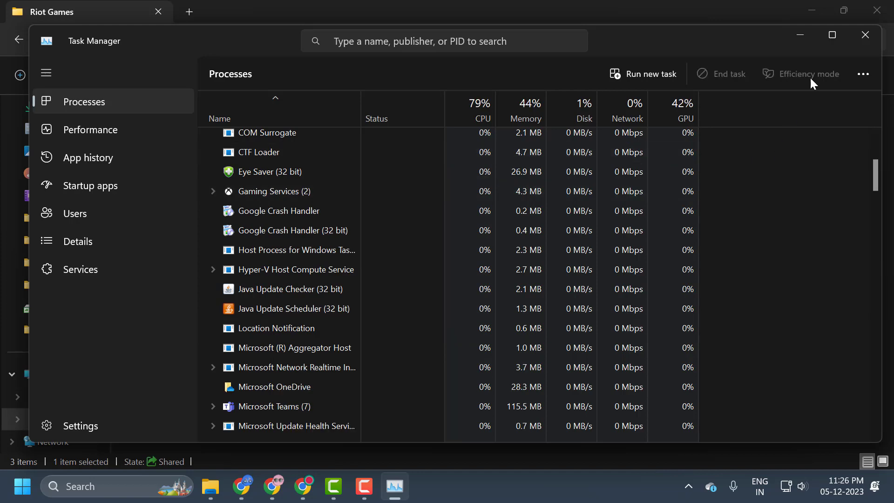
click(865, 35)
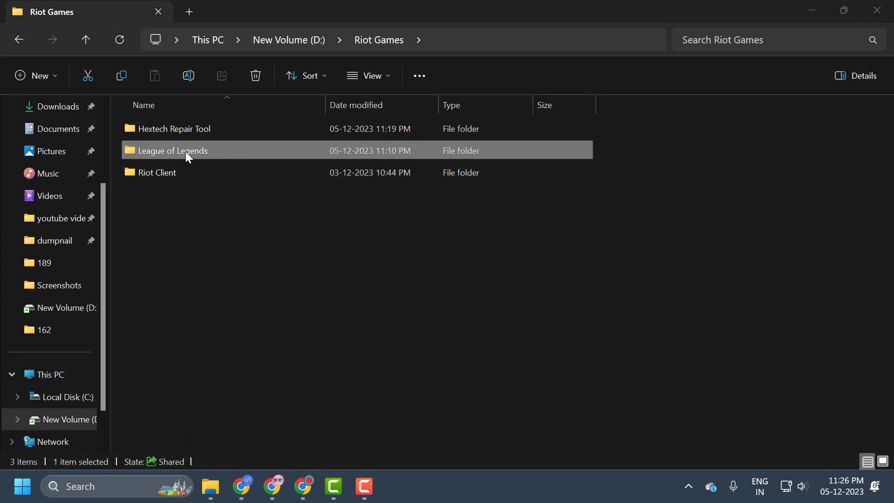
Append 'A' to the League of Legends folder name, making it League of LegendsA, then close Explorer.
right_click(228, 157)
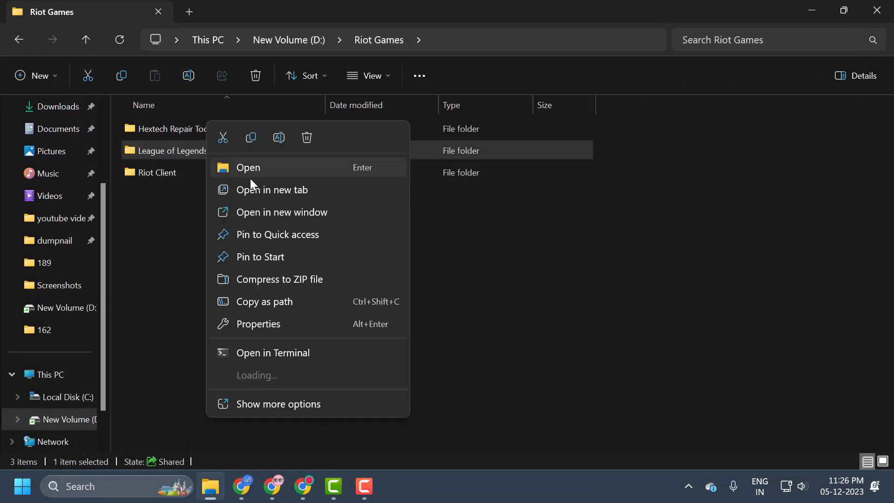
click(274, 140)
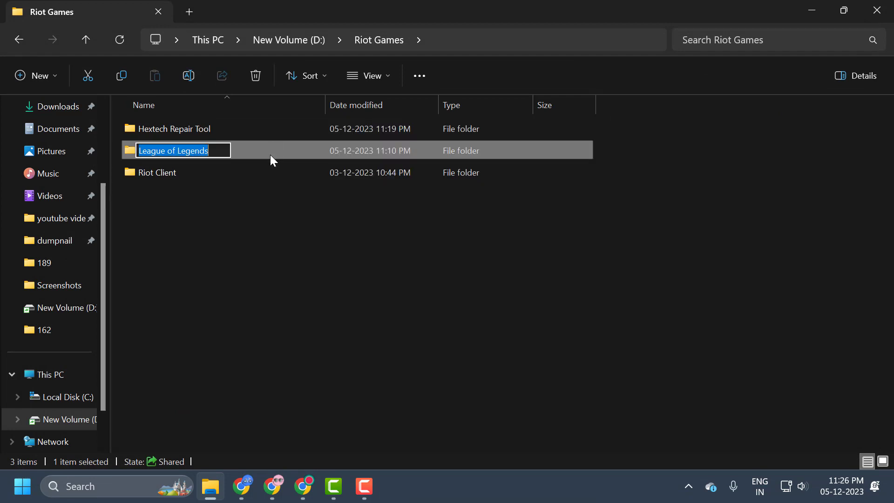
click(223, 150)
text(A)
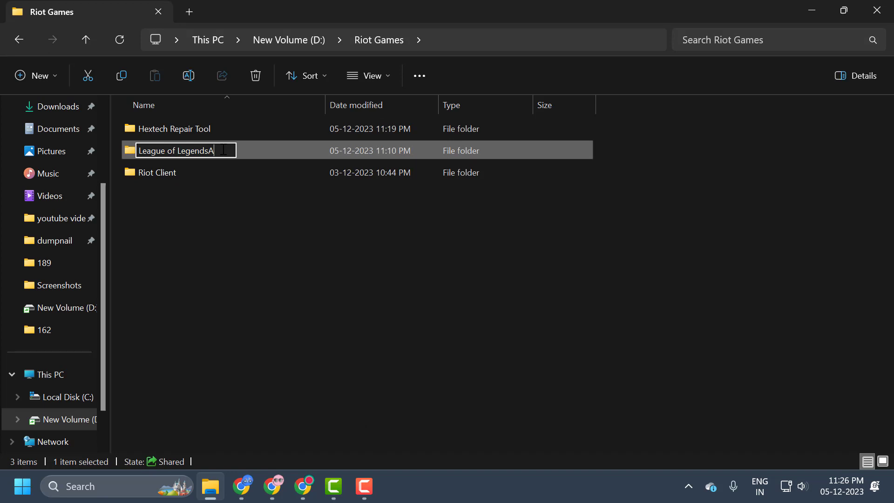
click(266, 152)
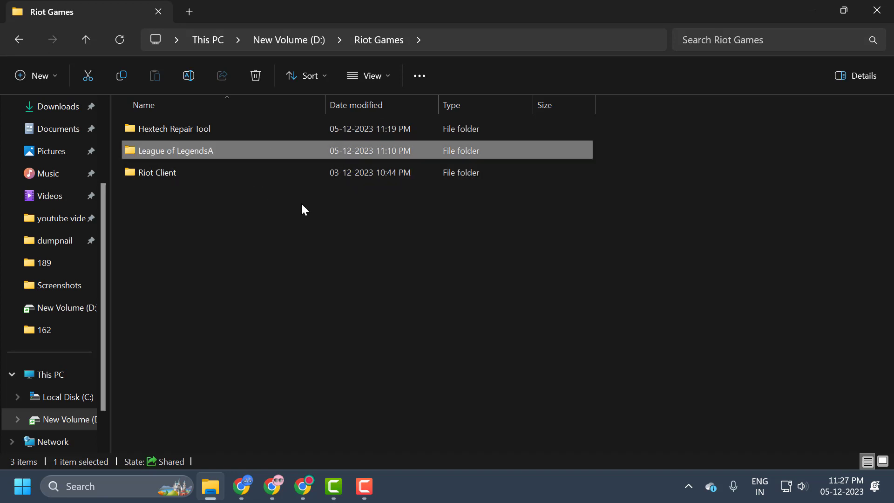
click(877, 11)
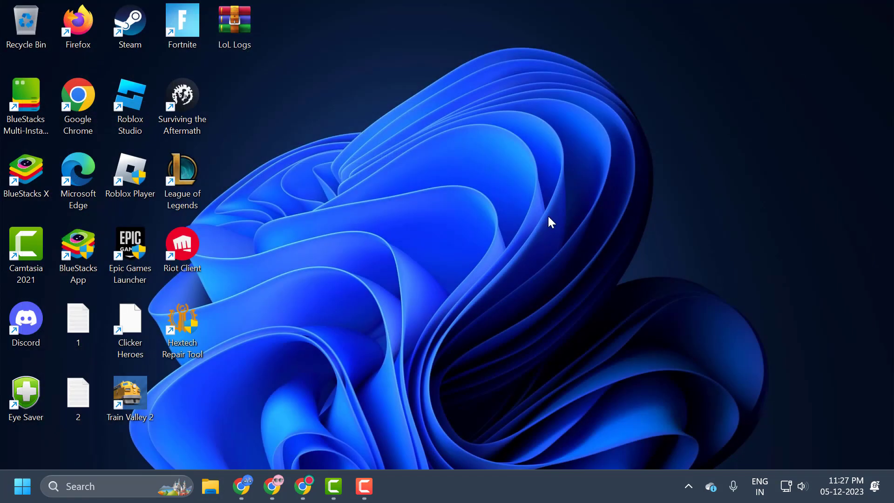
Launch League of Legends from the desktop and open Riot Client's installation settings at D:\Riot Games\League of Legends.
double_click(185, 188)
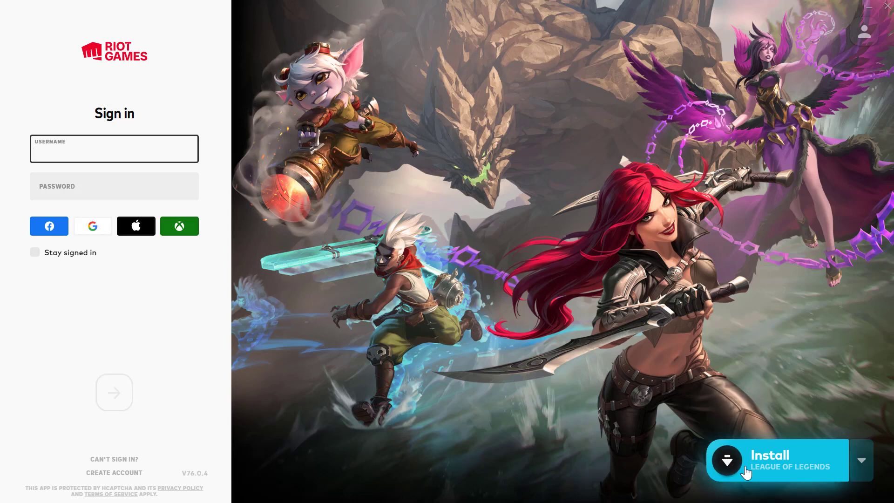
click(740, 466)
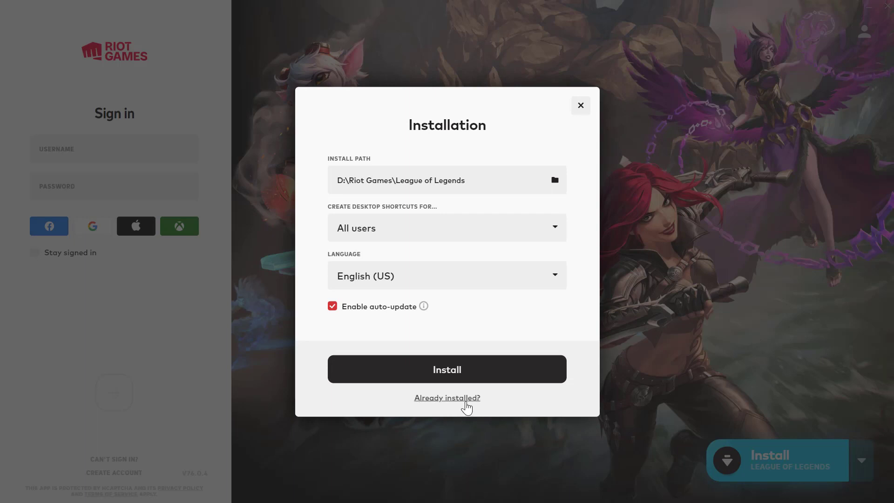
Point Riot Client at the existing League of LegendsA folder as the League of Legends installation.
click(467, 398)
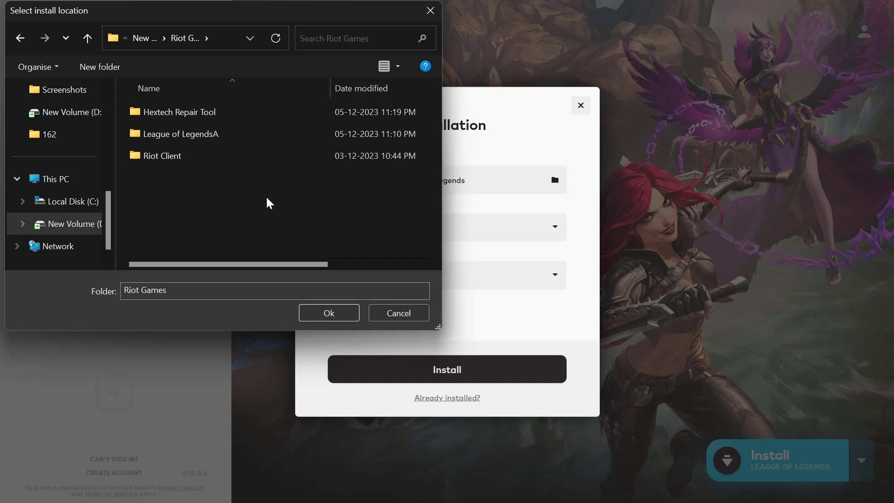
click(196, 136)
double_click(196, 136)
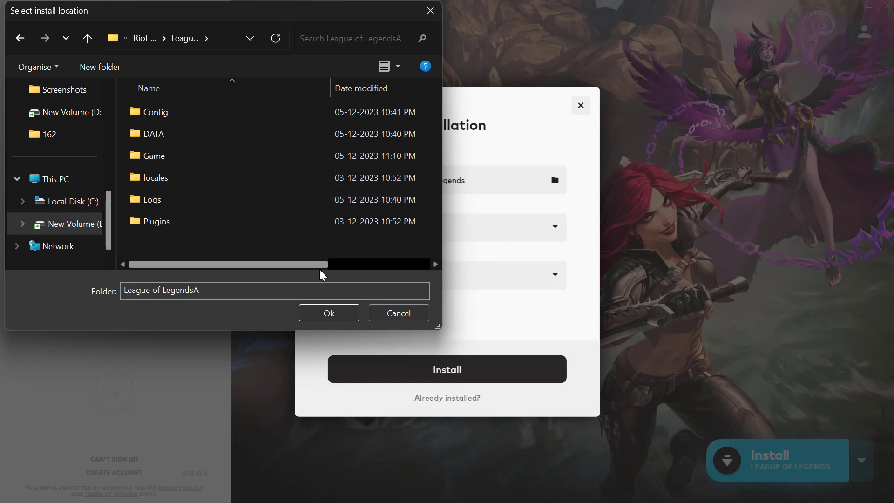
click(331, 318)
click(447, 369)
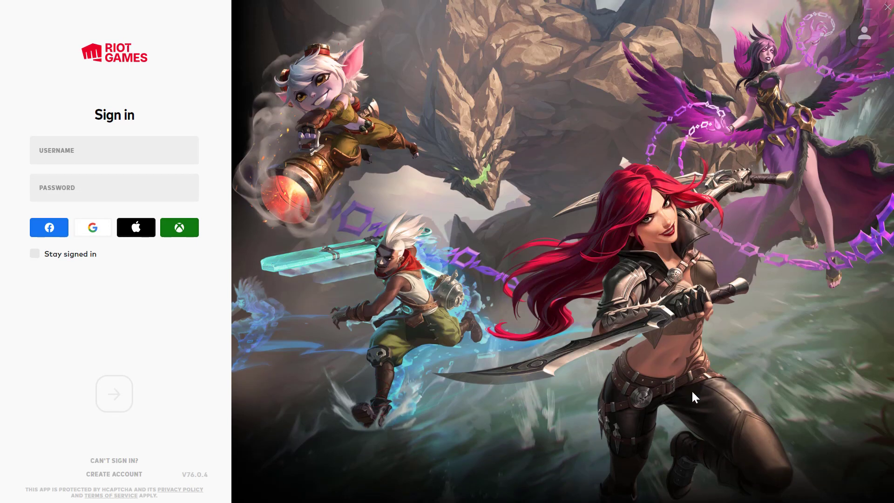
Enter the account username and password in Riot Client and submit the sign-in.
click(168, 162)
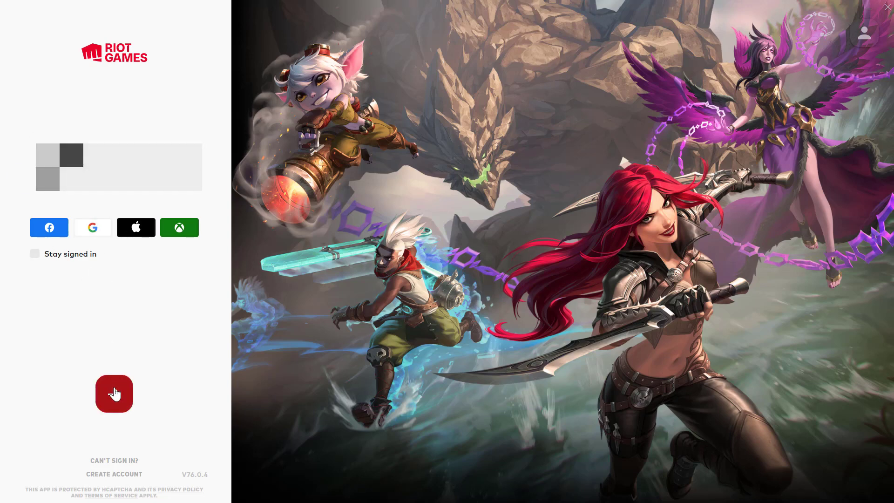
click(115, 394)
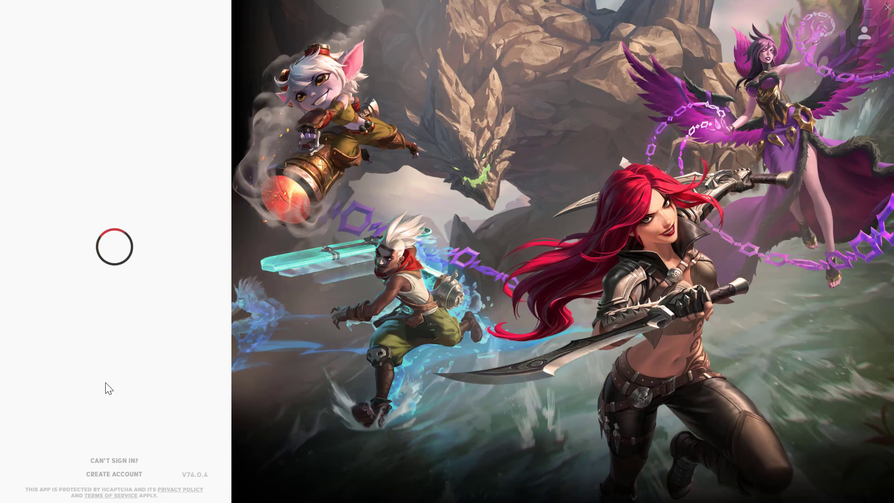